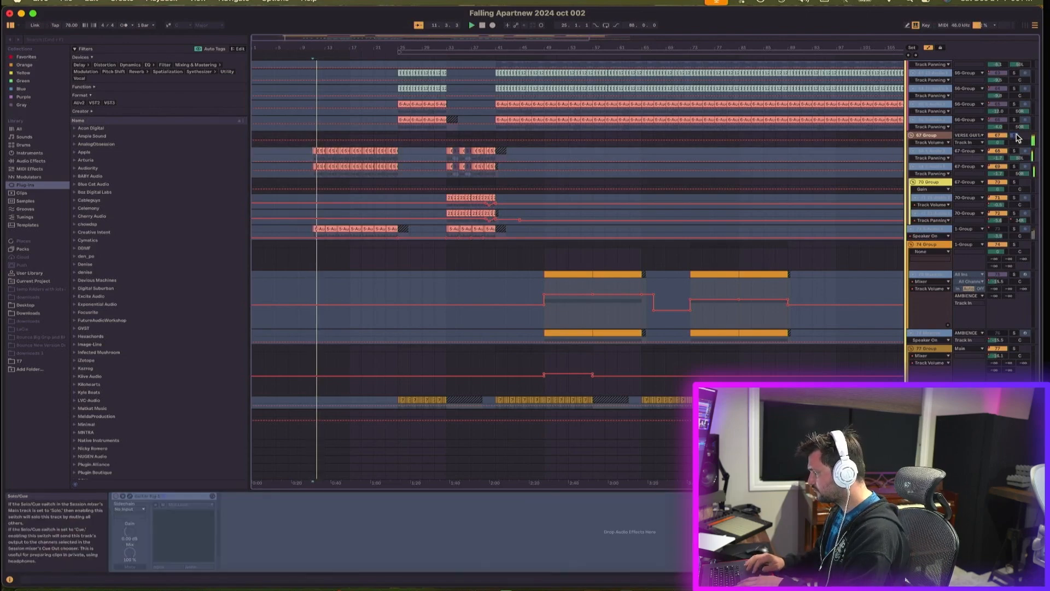
# Play the verse guitar group (67) from just before the verse, soloed and within the full mix.
pyautogui.click(293, 155)
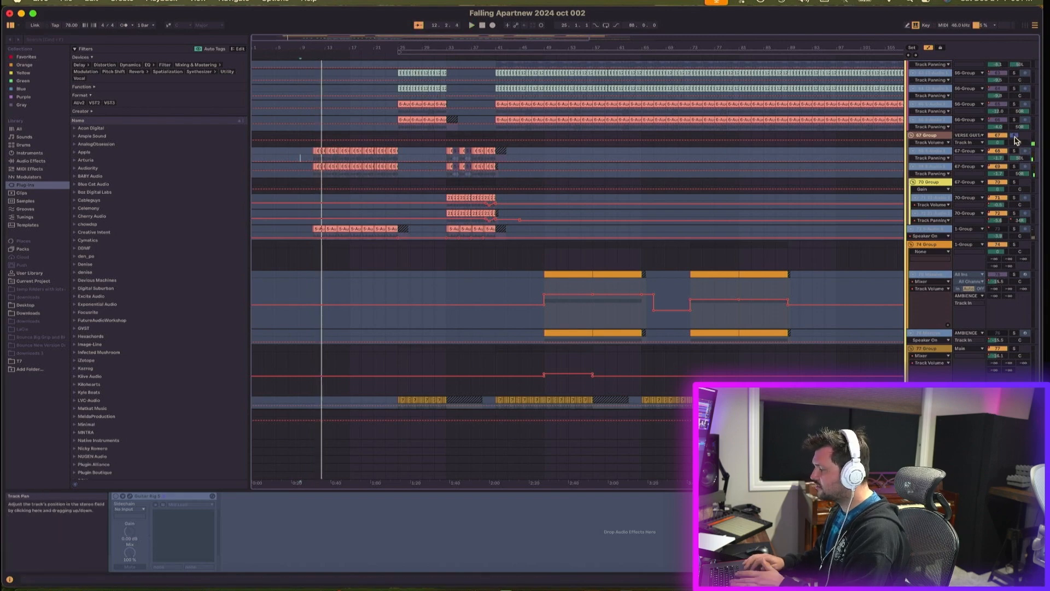
pyautogui.press('space')
pyautogui.press('space')
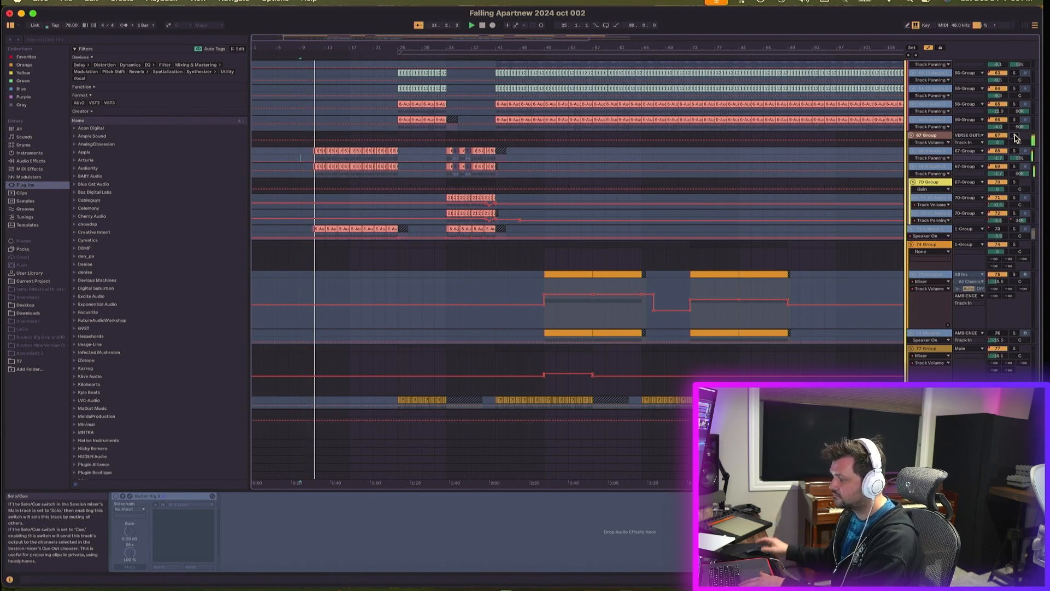
pyautogui.scroll(2, 688, 219)
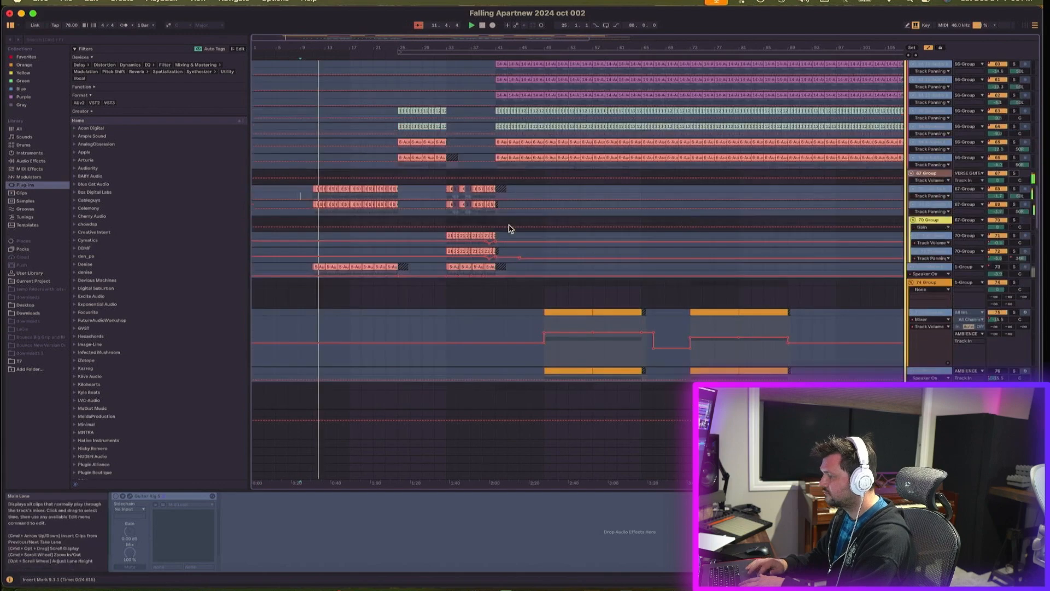
# From the first chorus at bar 25, solo and play the tracks of the 81 group one at a time.
pyautogui.click(387, 224)
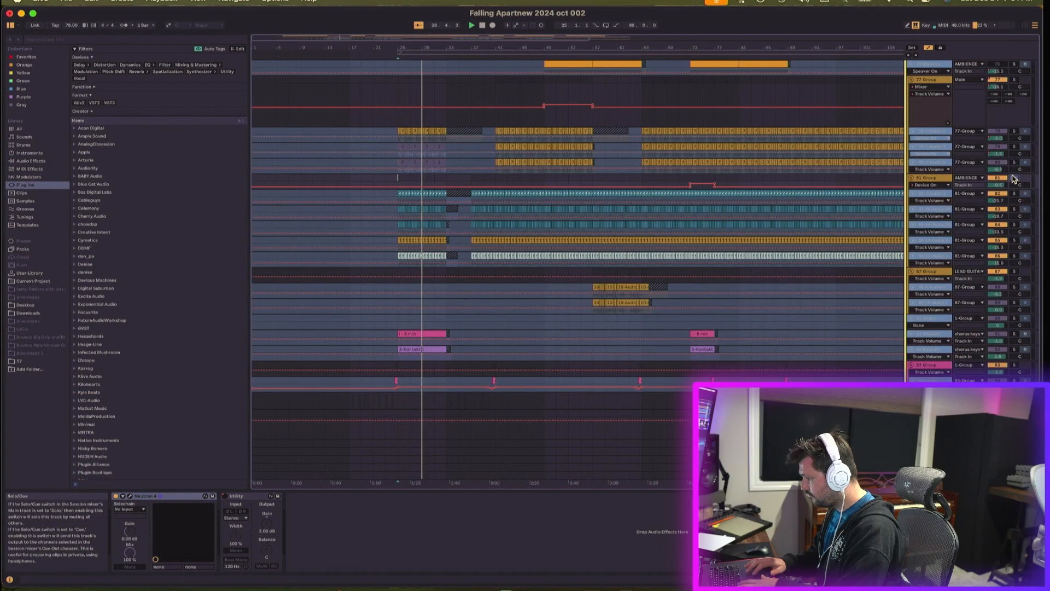
pyautogui.click(1015, 257)
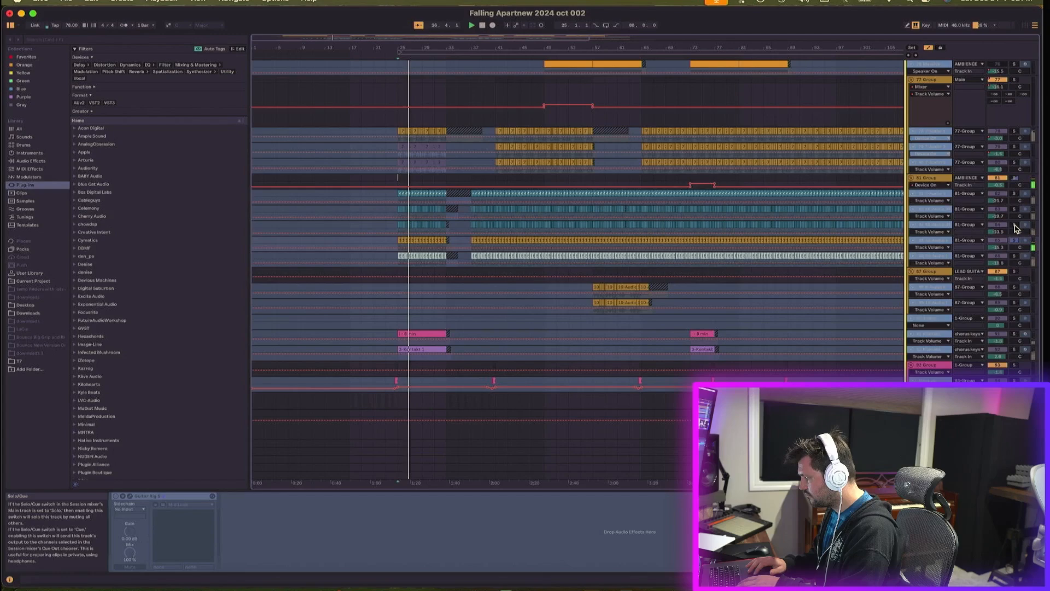
pyautogui.press('space')
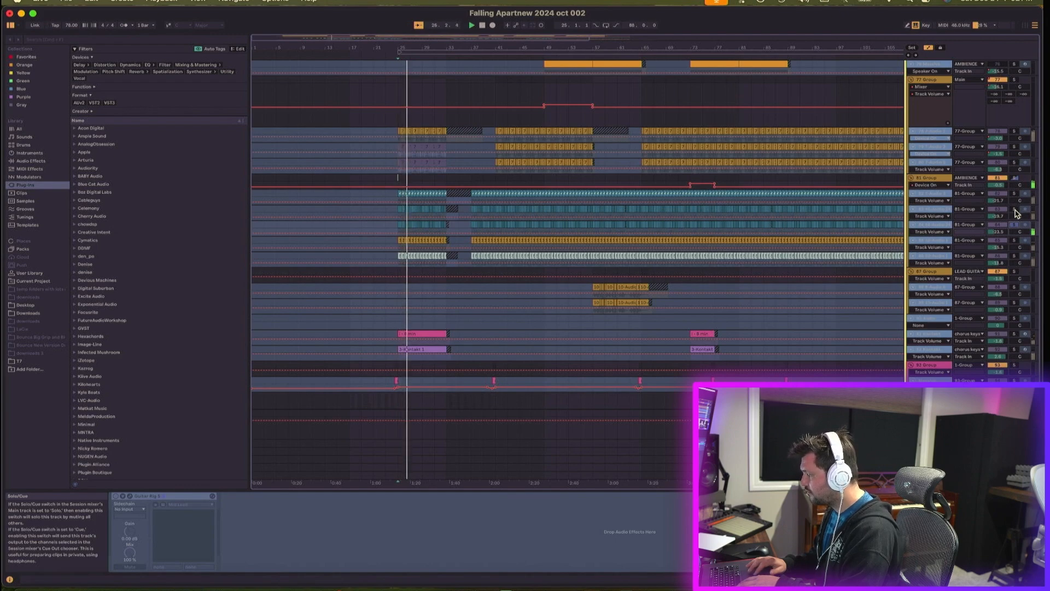
pyautogui.click(1016, 213)
pyautogui.press('space')
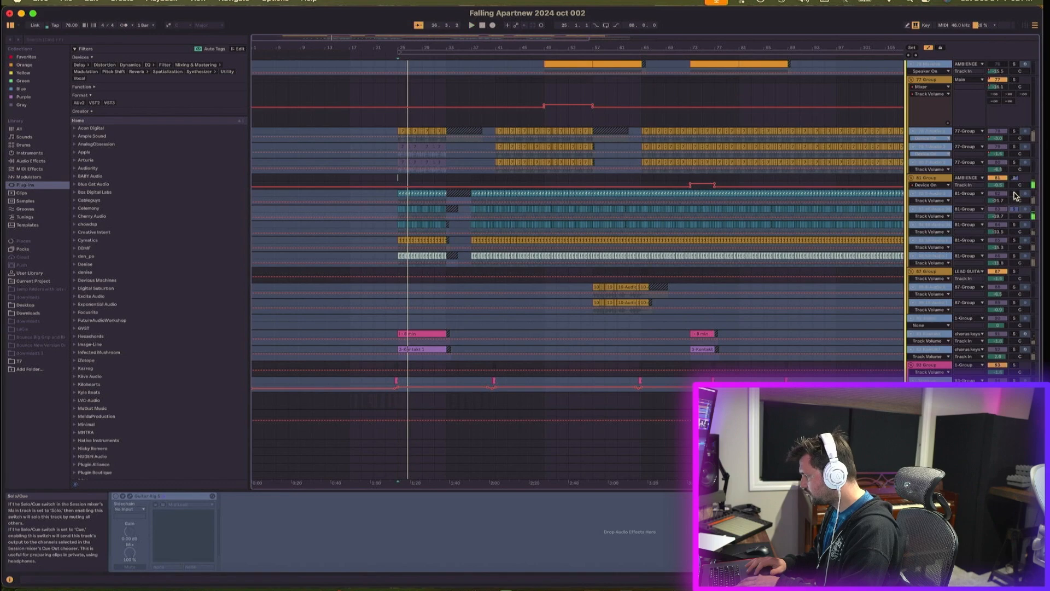
pyautogui.click(1014, 194)
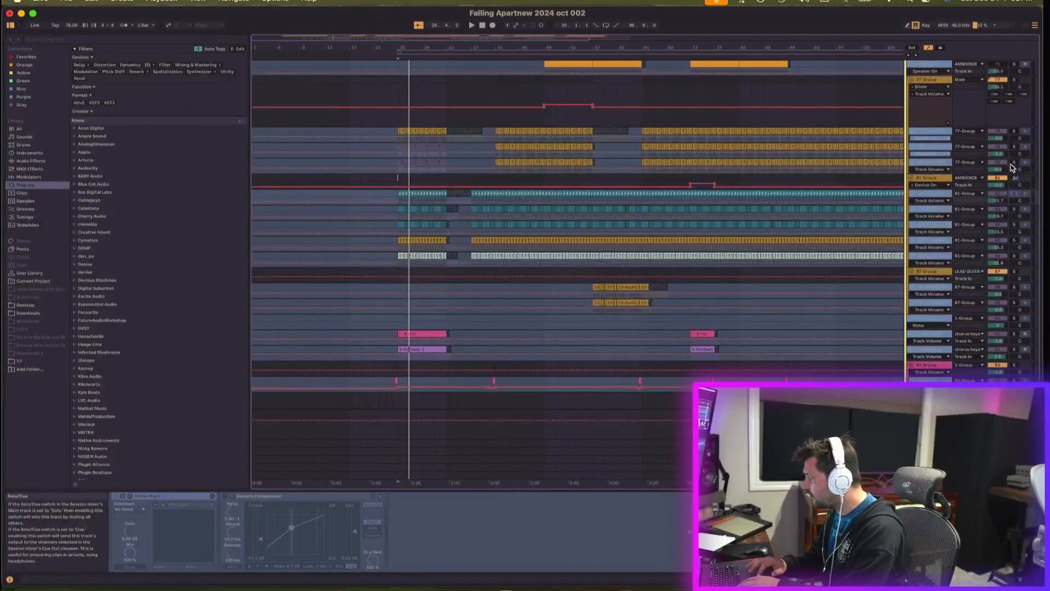
# Solo the first track of the 77 group and play it from bar 25.
pyautogui.click(1017, 131)
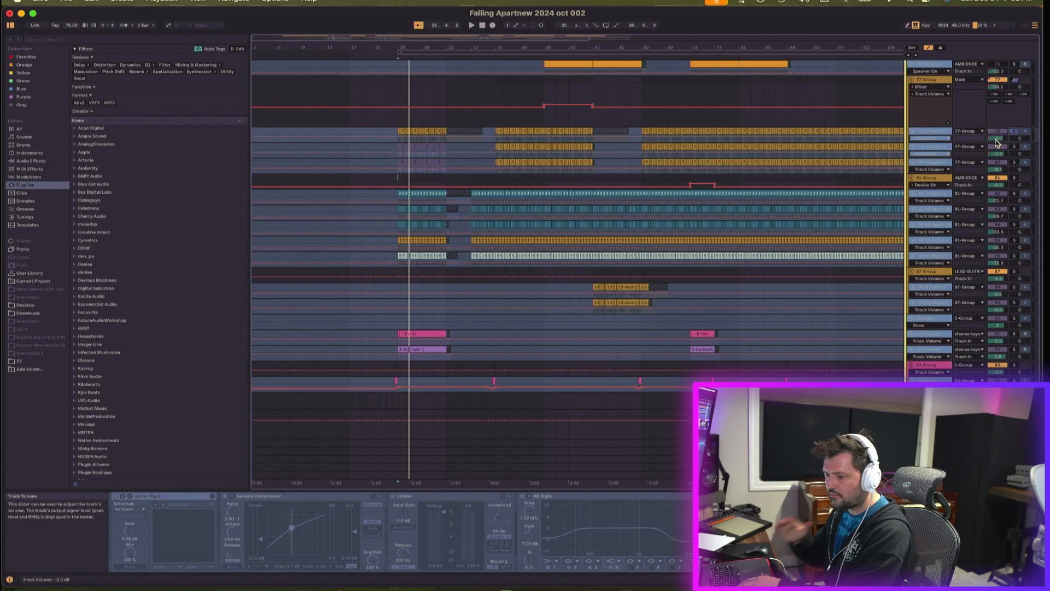
pyautogui.press('space')
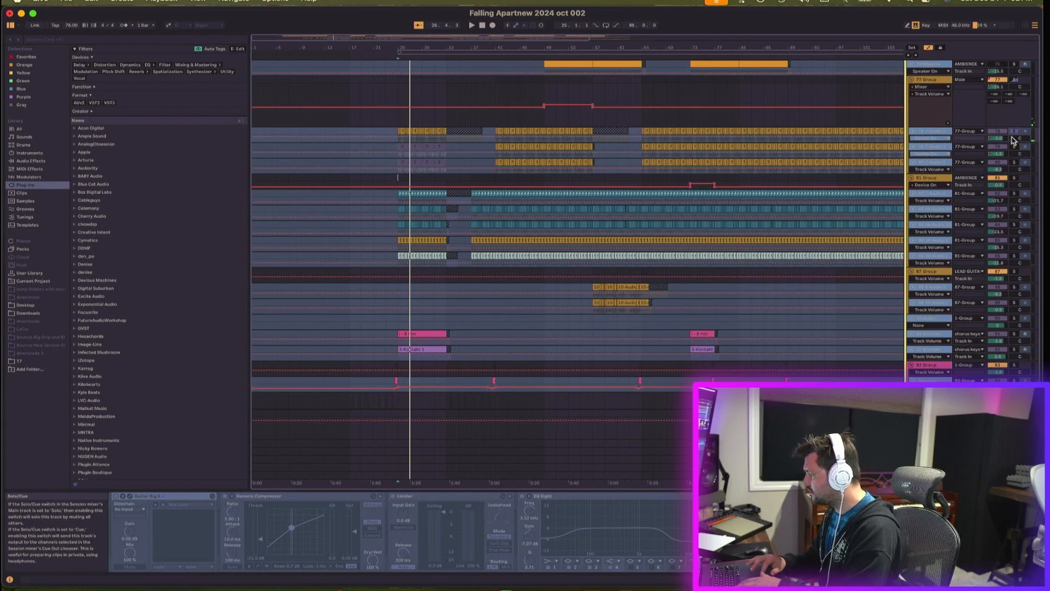
pyautogui.press('space')
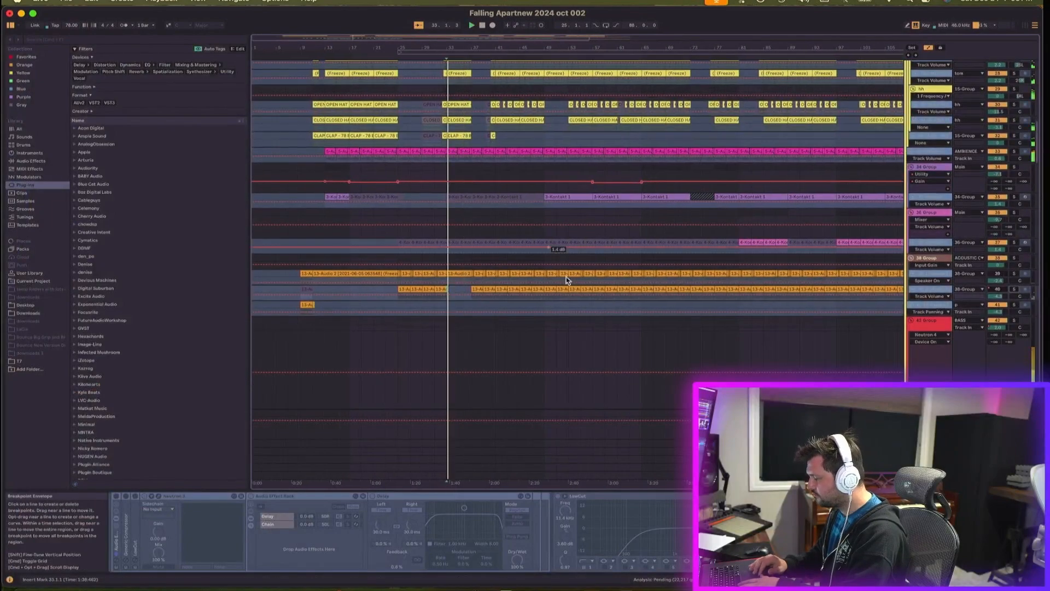
# Solo the whole 77 group and play it from bar 41.
pyautogui.scroll(-10, 565, 278)
pyautogui.scroll(-10, 565, 276)
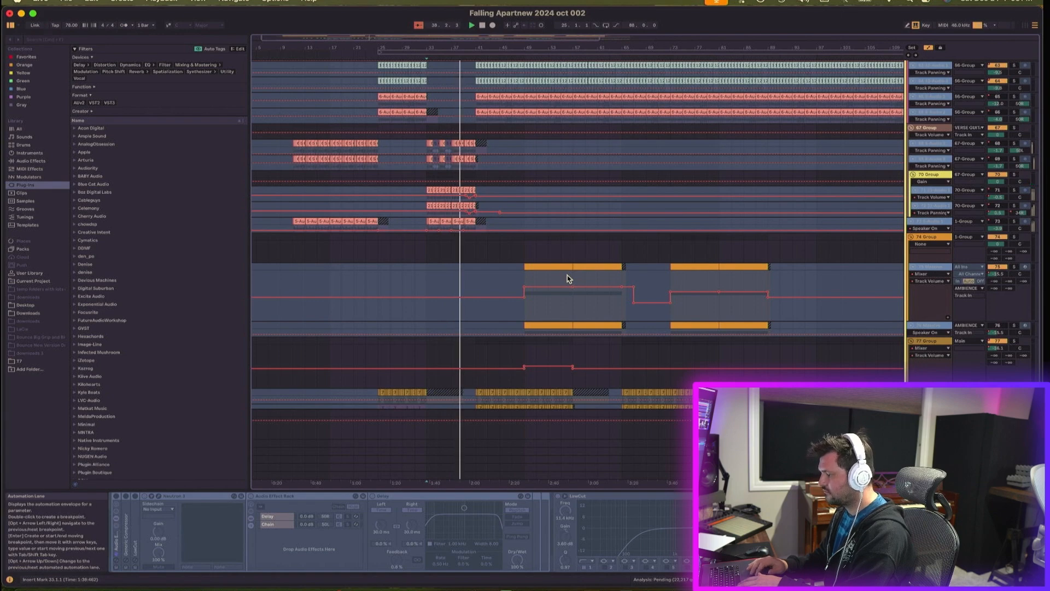
pyautogui.scroll(-5, 567, 279)
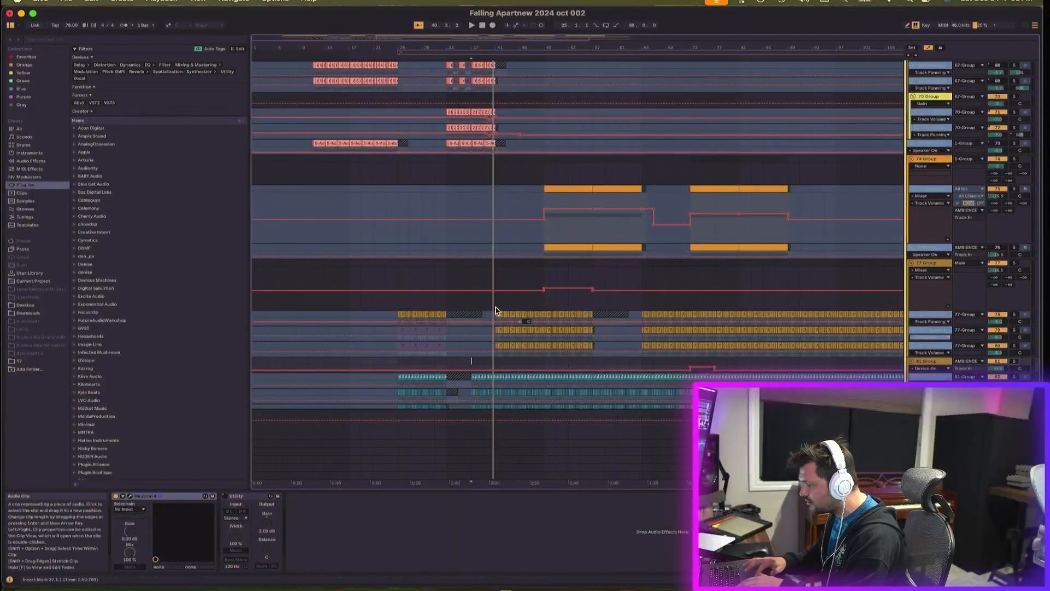
pyautogui.click(958, 297)
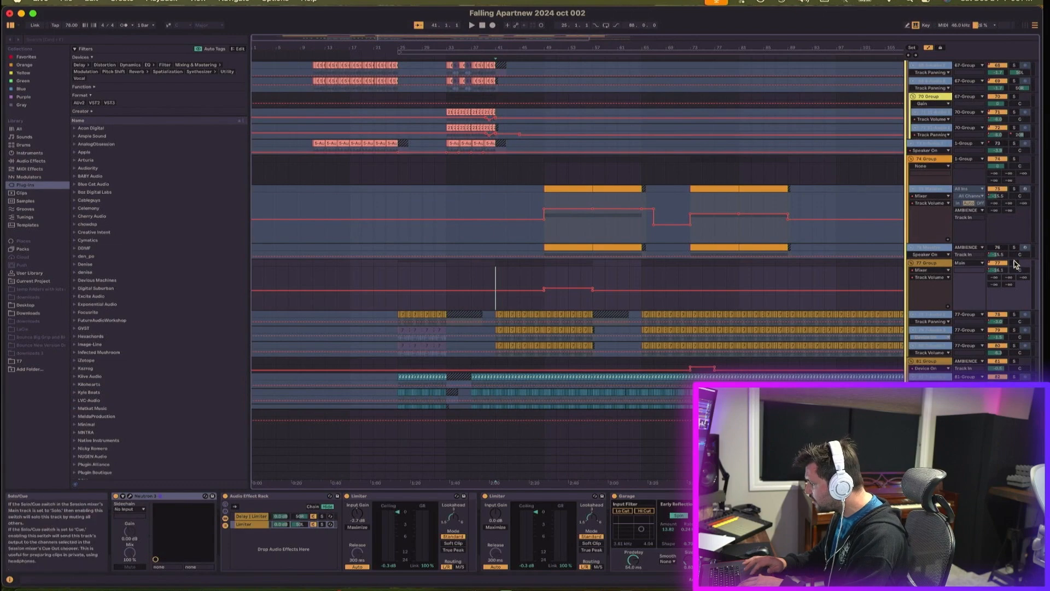
pyautogui.press('space')
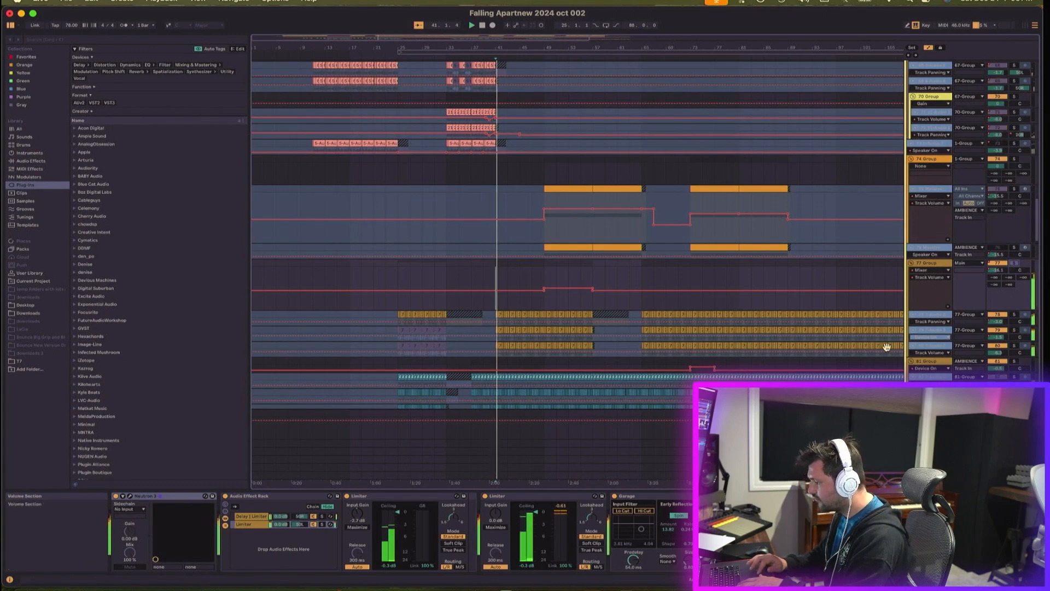
pyautogui.scroll(-5, 889, 346)
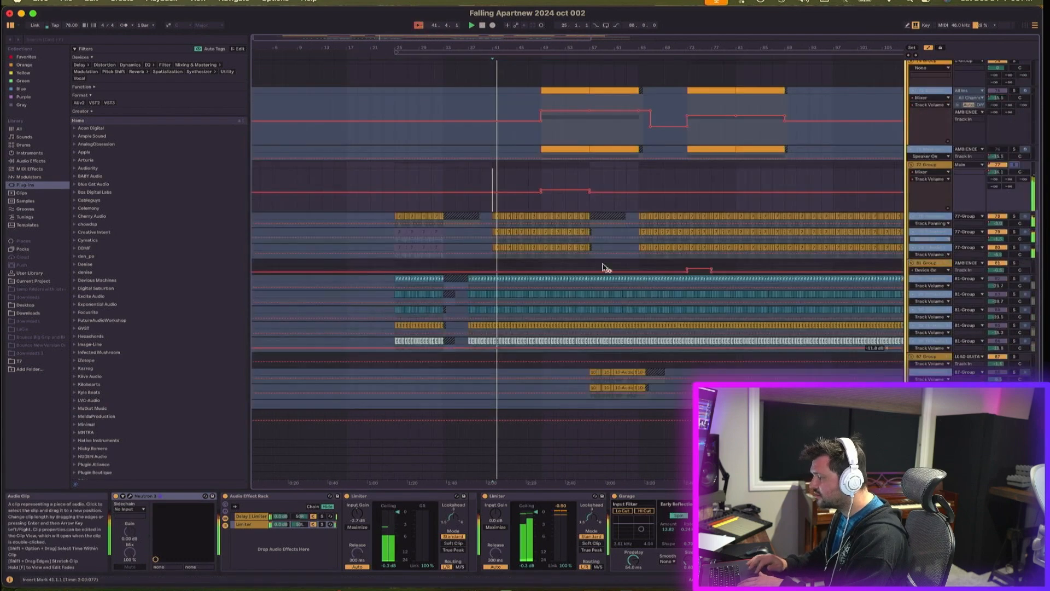
# Solo each of the three tracks in the 77 group in turn, replaying each one from bar 41.
pyautogui.scroll(-3, 644, 290)
pyautogui.click(1017, 182)
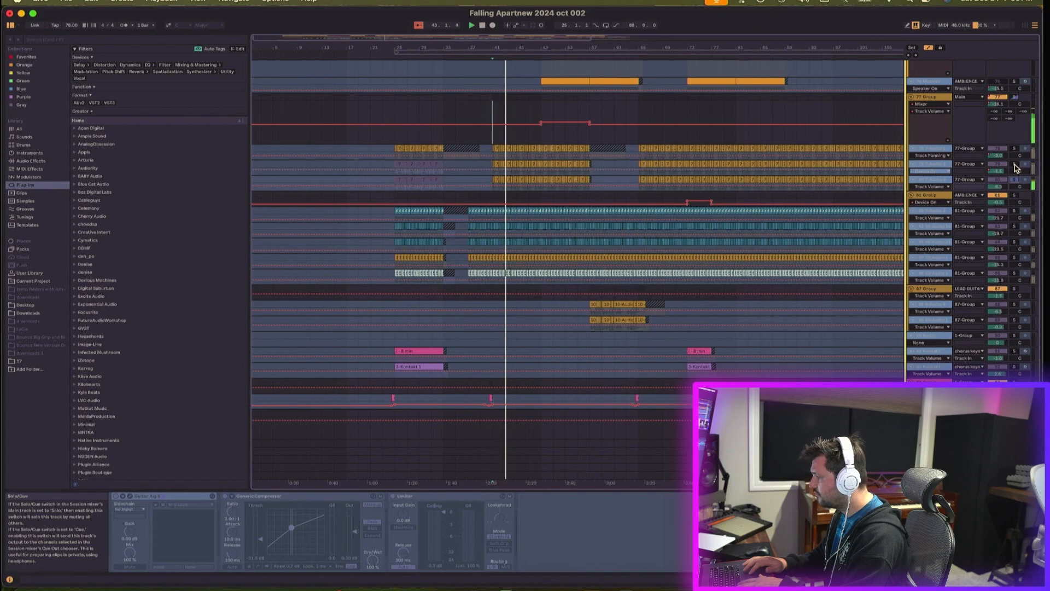
pyautogui.click(1016, 165)
pyautogui.press('space')
pyautogui.press('space')
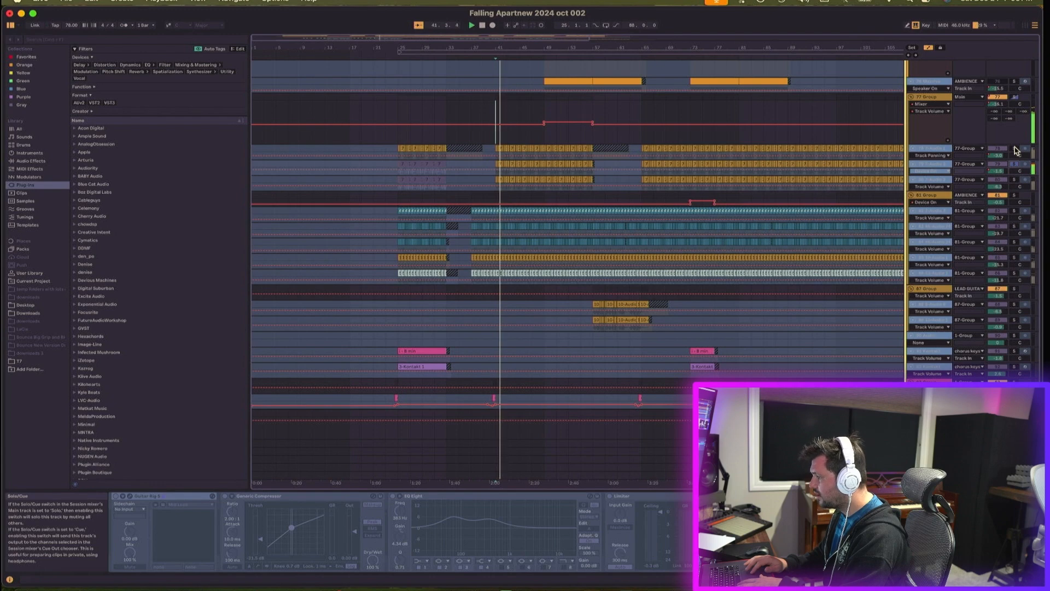
pyautogui.click(1015, 151)
pyautogui.press('space')
pyautogui.press('space')
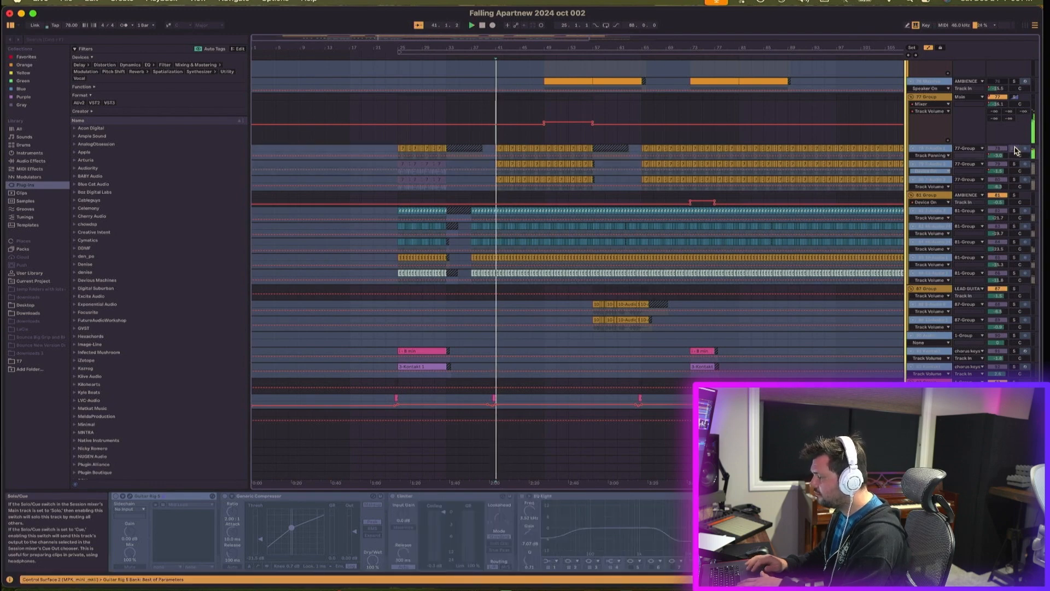
# Select the six 14-Audio tracks (57 to 62) in the GUITARS group, solo them together and play them.
pyautogui.scroll(-6, 1006, 188)
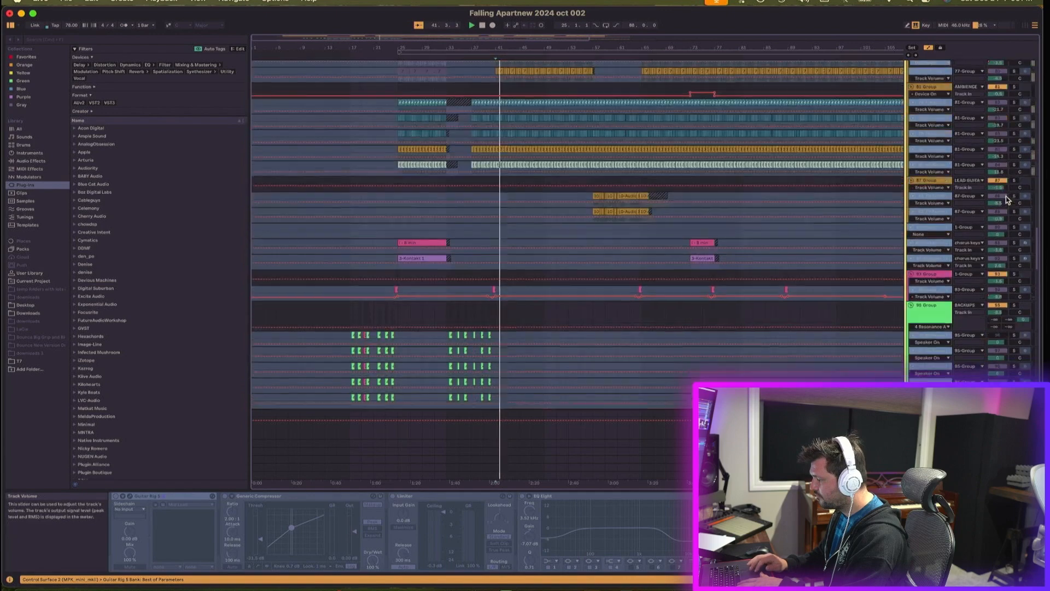
pyautogui.scroll(-10, 1006, 200)
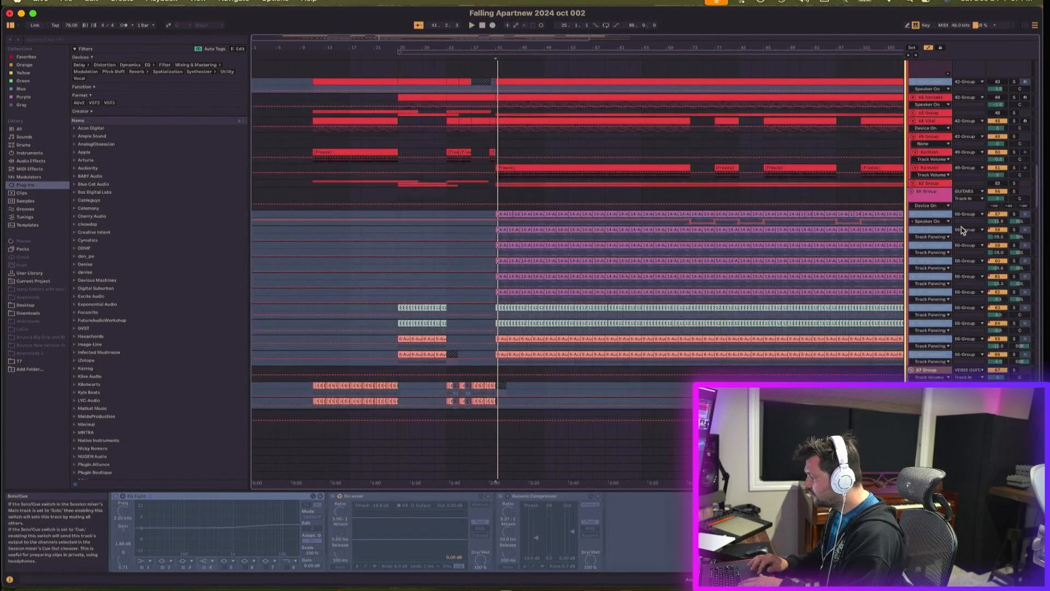
pyautogui.click(928, 214)
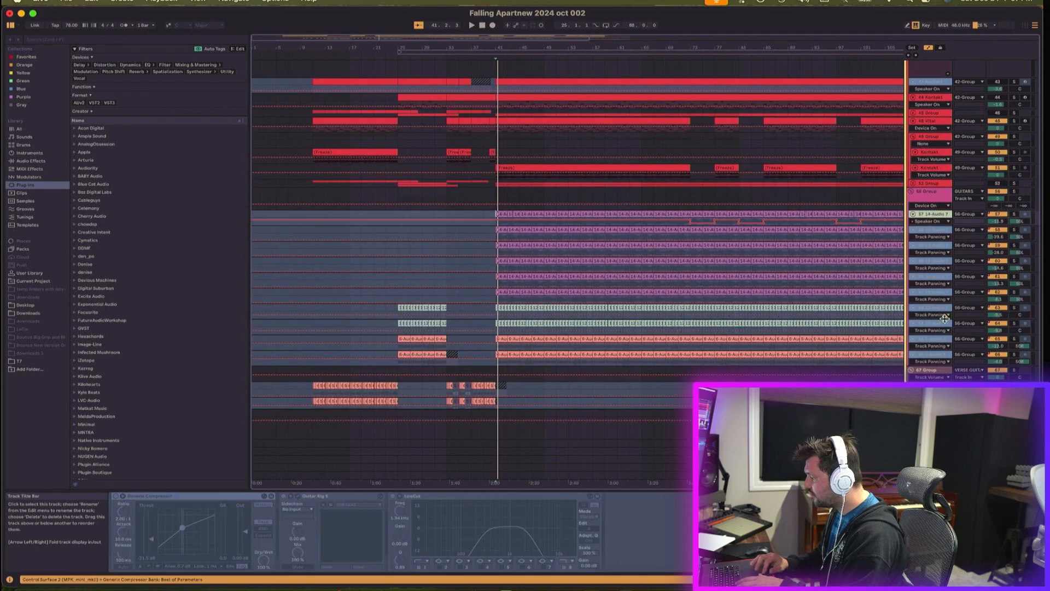
pyautogui.click(929, 292)
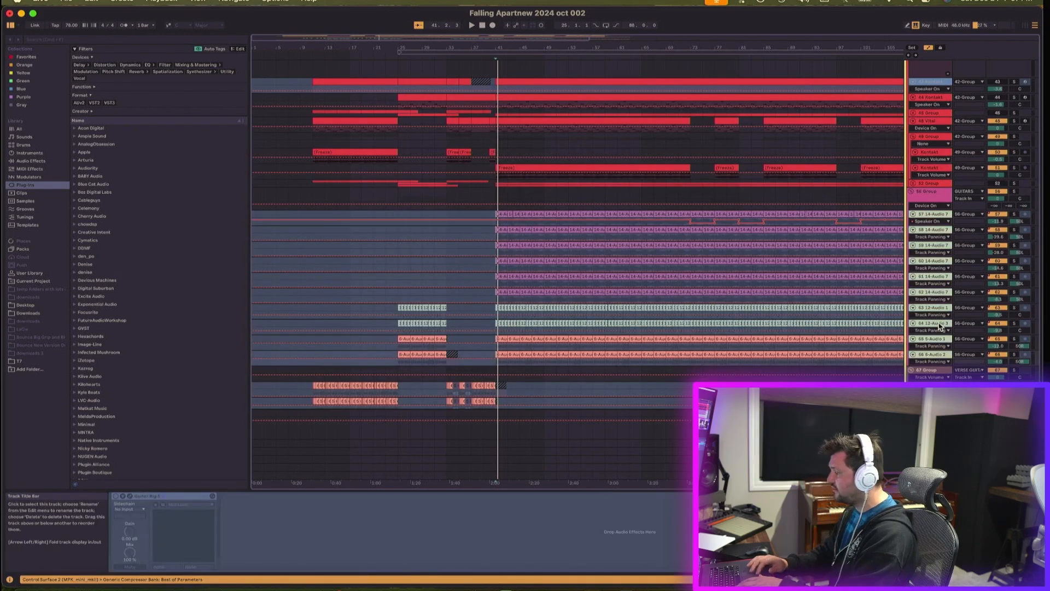
pyautogui.keyDown('shift'); pyautogui.click(933, 215); pyautogui.keyUp('shift')
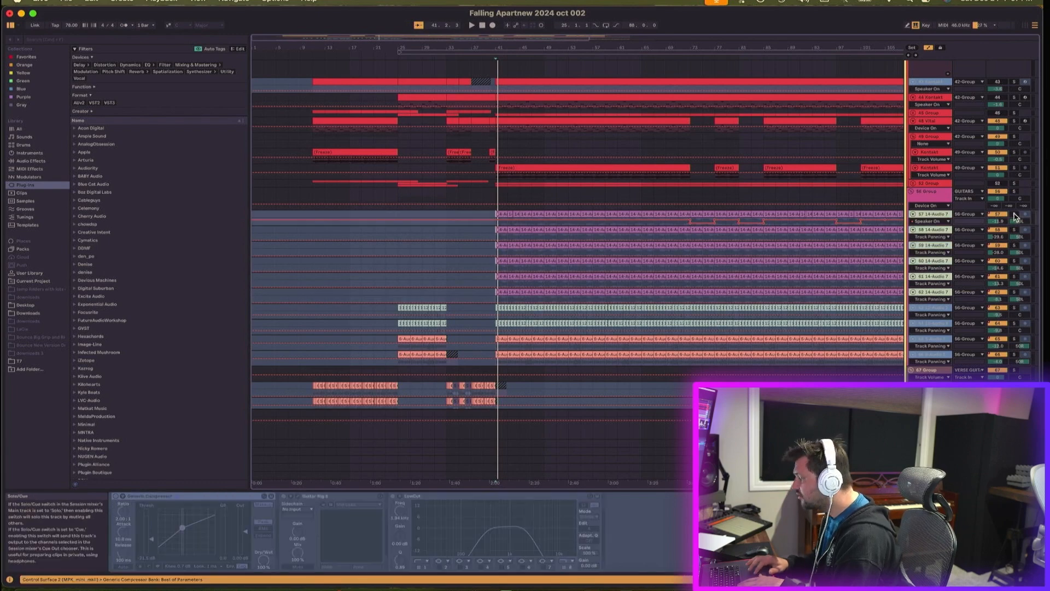
pyautogui.click(1015, 217)
pyautogui.press('space')
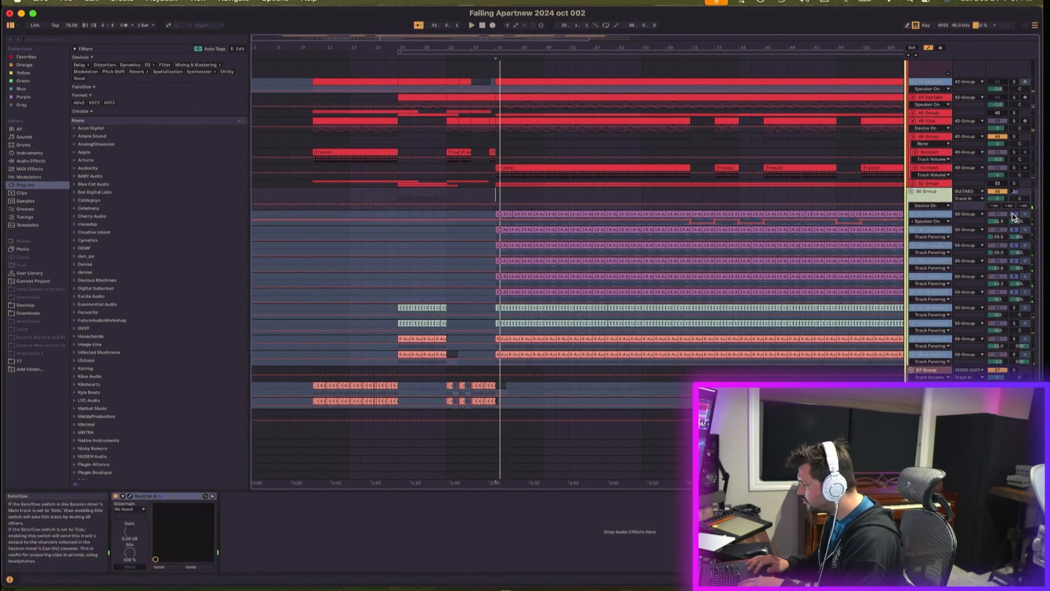
# Solo individual guitar layers in the GUITARS group and play them from bar 41, ending with tracks 65 and 66.
pyautogui.click(1014, 232)
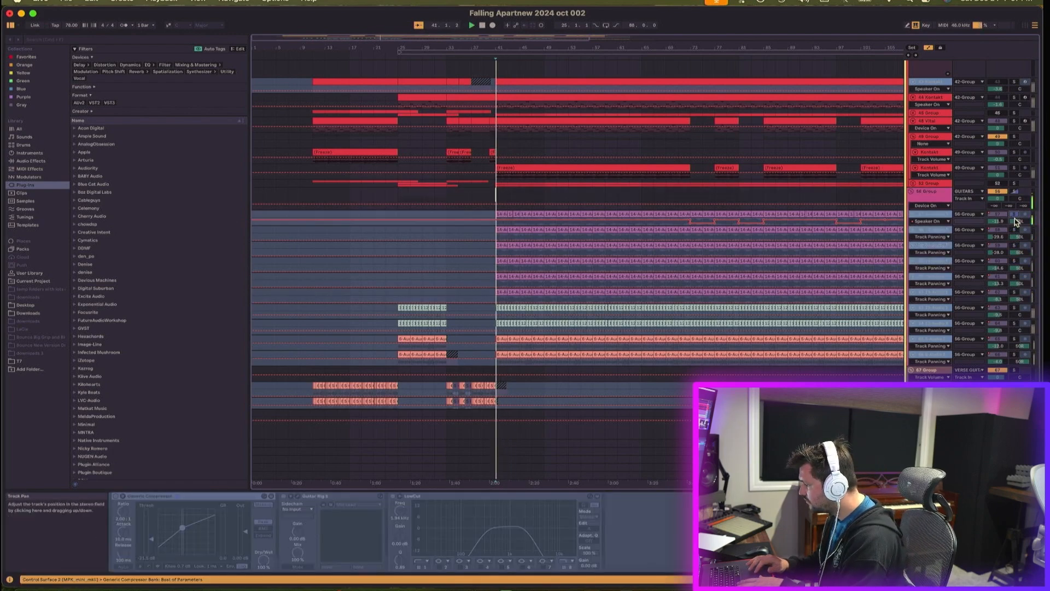
pyautogui.click(1015, 278)
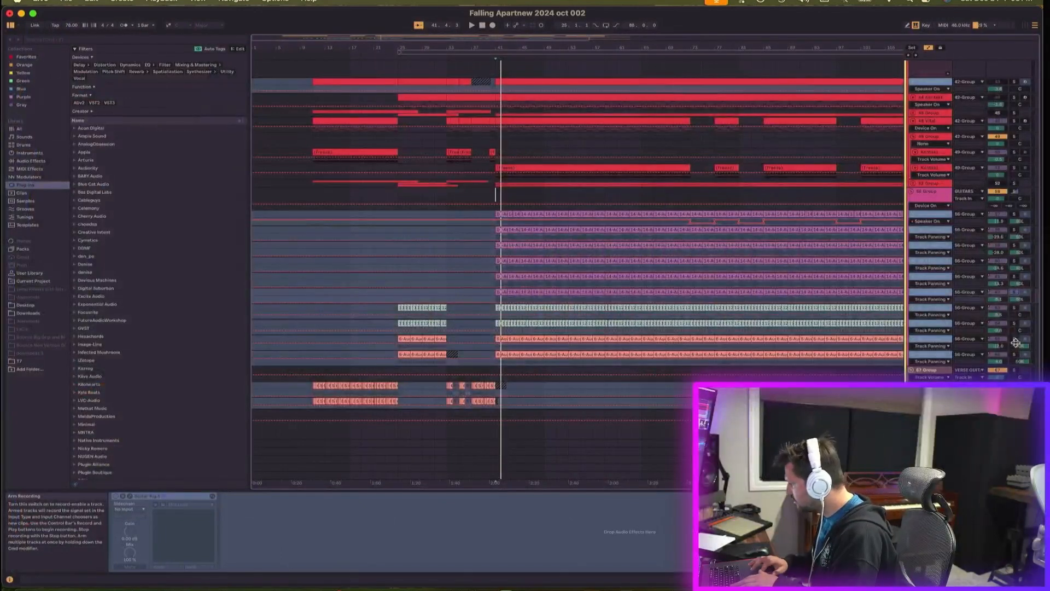
pyautogui.click(1014, 339)
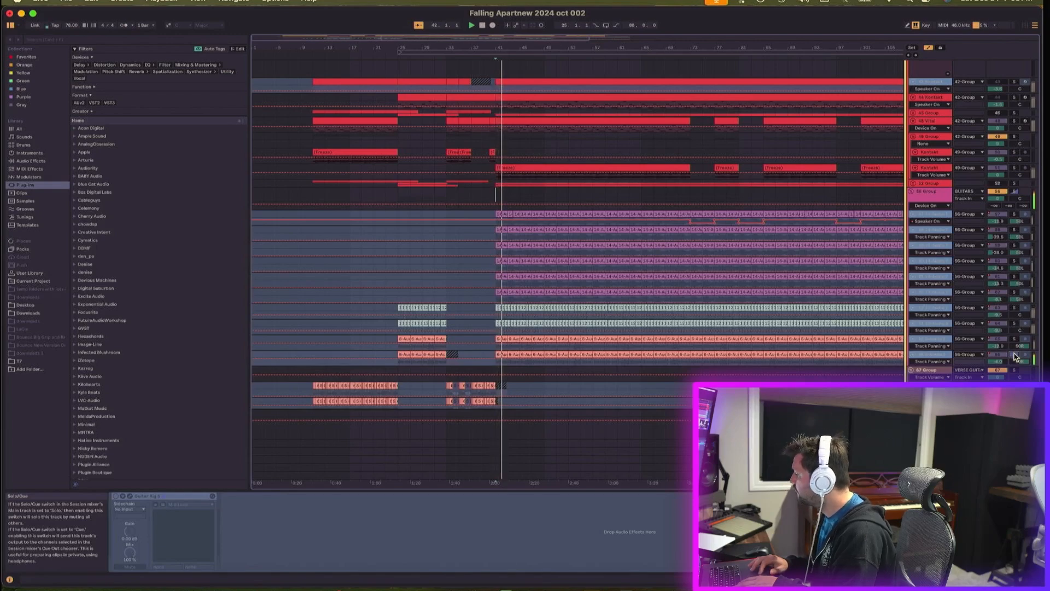
pyautogui.press('space')
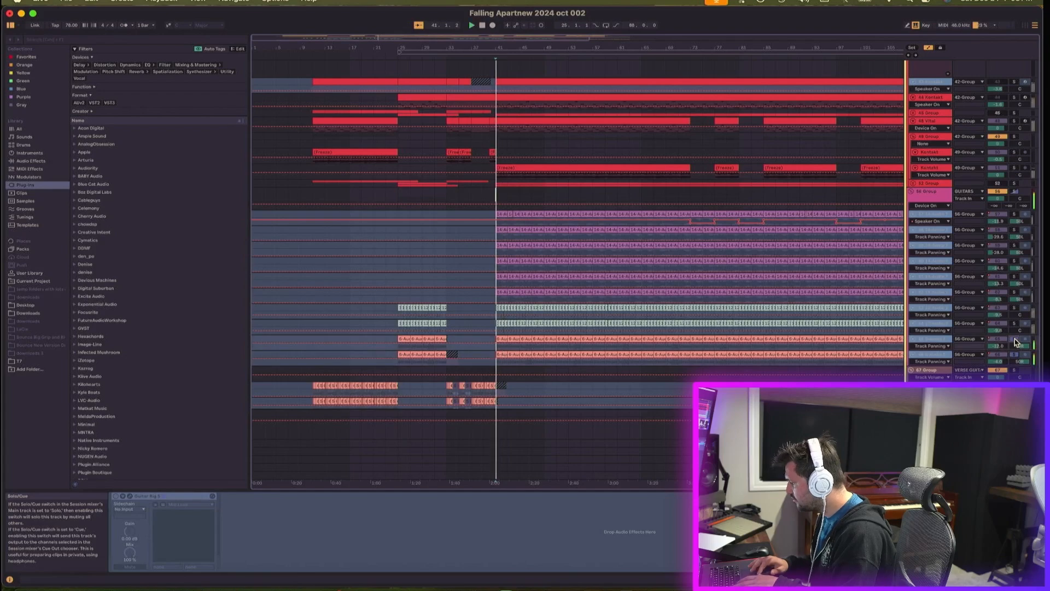
# Reselect guitar tracks 57 to 62 and solo them together for playback from bar 41.
pyautogui.click(931, 214)
pyautogui.click(933, 296)
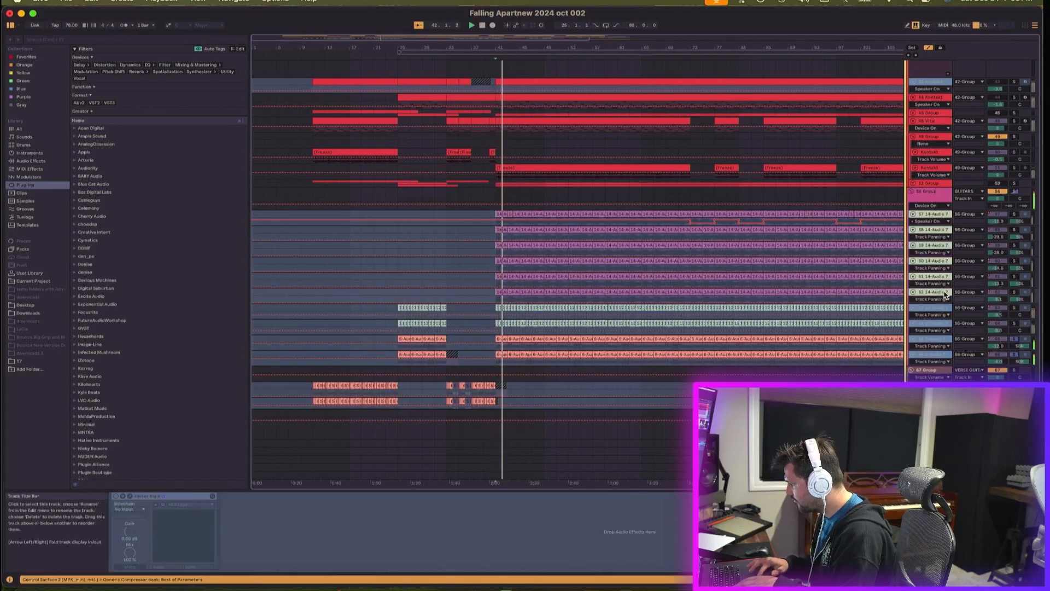
pyautogui.click(1015, 295)
pyautogui.press('space')
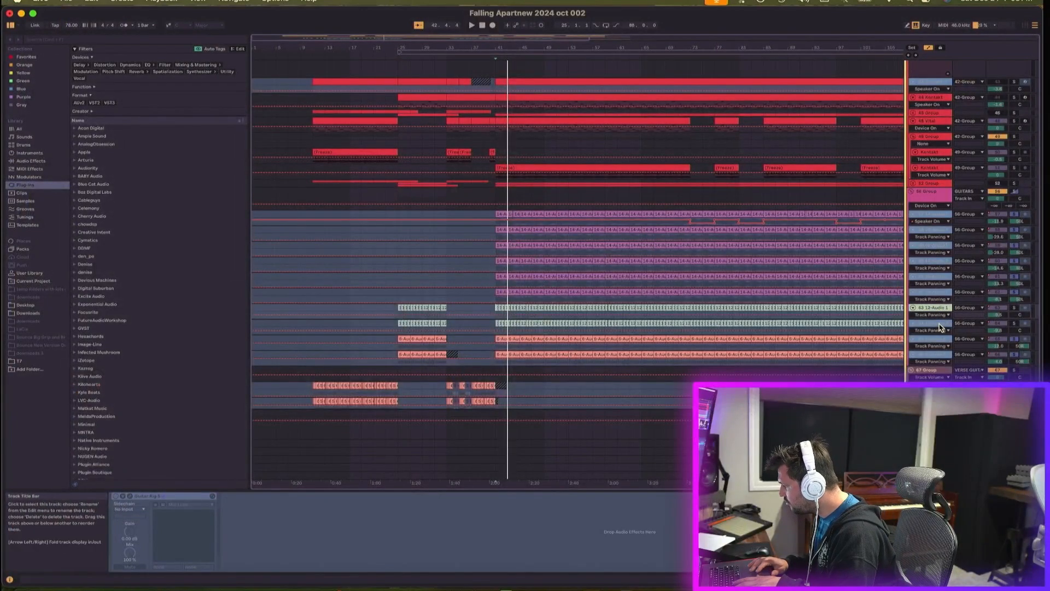
# Select the pair of guitar tracks 63 and 64, solo both and play them from bar 41.
pyautogui.press('space')
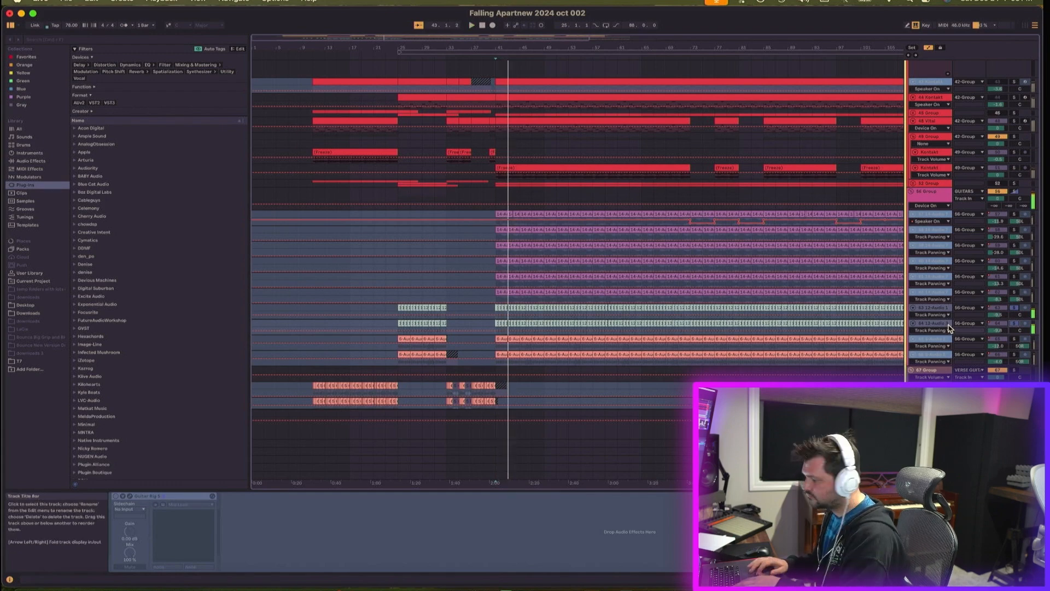
pyautogui.click(936, 325)
pyautogui.click(1014, 323)
pyautogui.press('space')
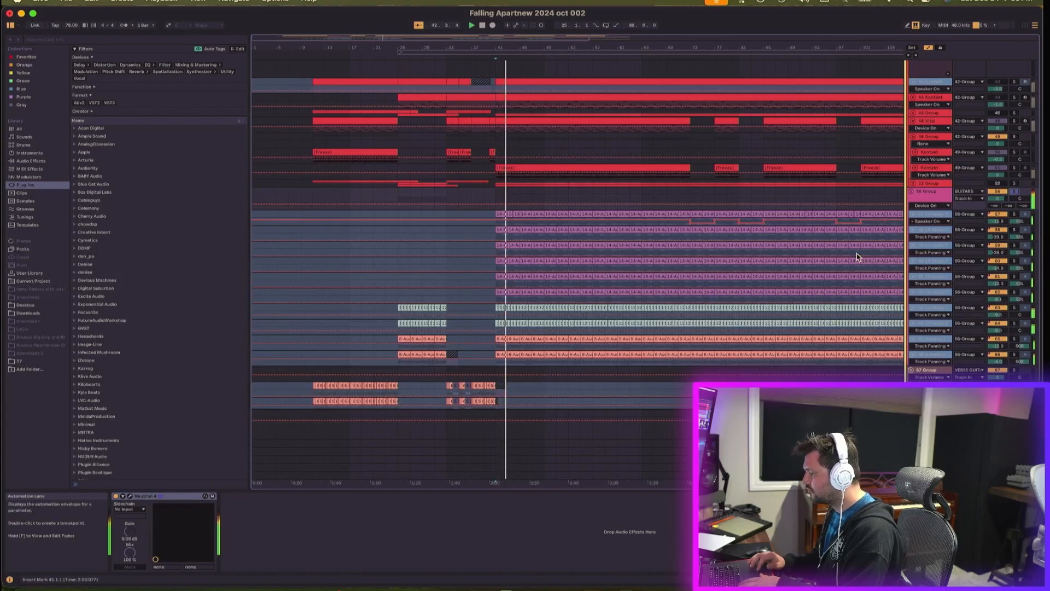
# Solo the 81 group together with the 77 group and play the combined layers from bar 41.
pyautogui.scroll(-3, 857, 253)
pyautogui.hscroll(5, 856, 255)
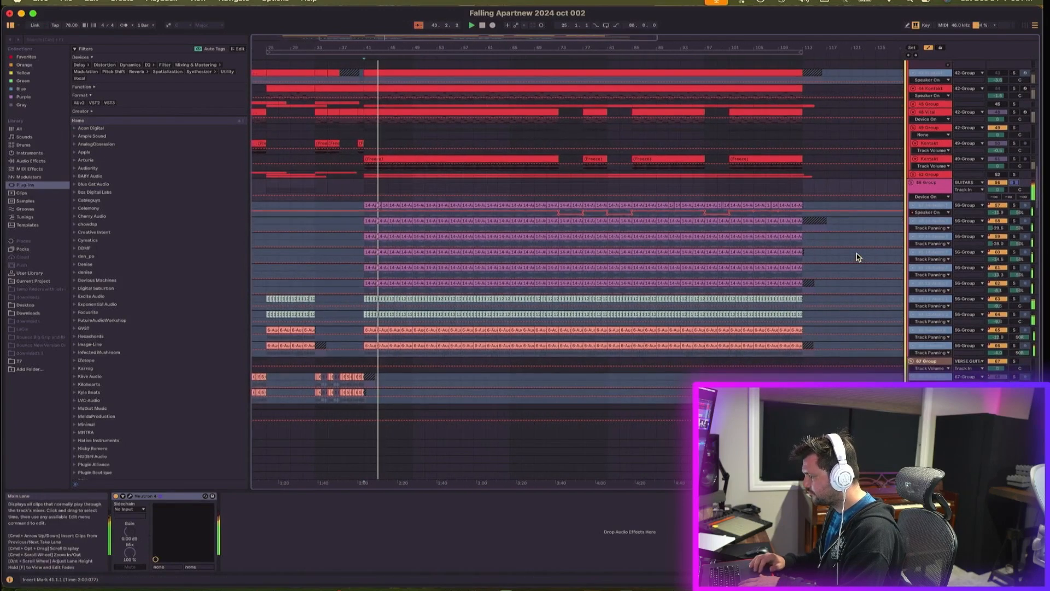
pyautogui.scroll(-3, 857, 257)
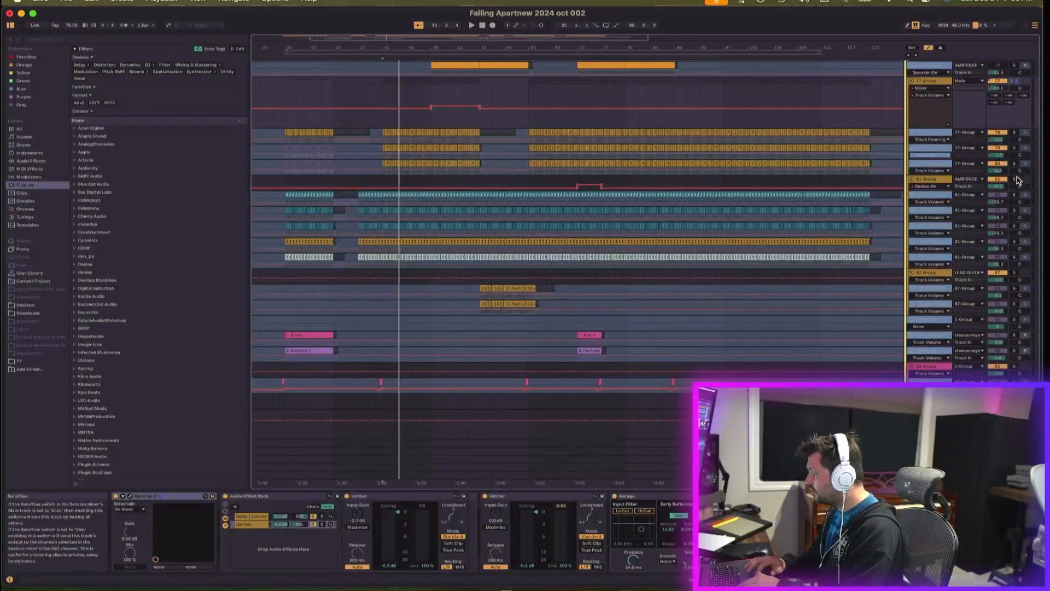
pyautogui.click(1018, 181)
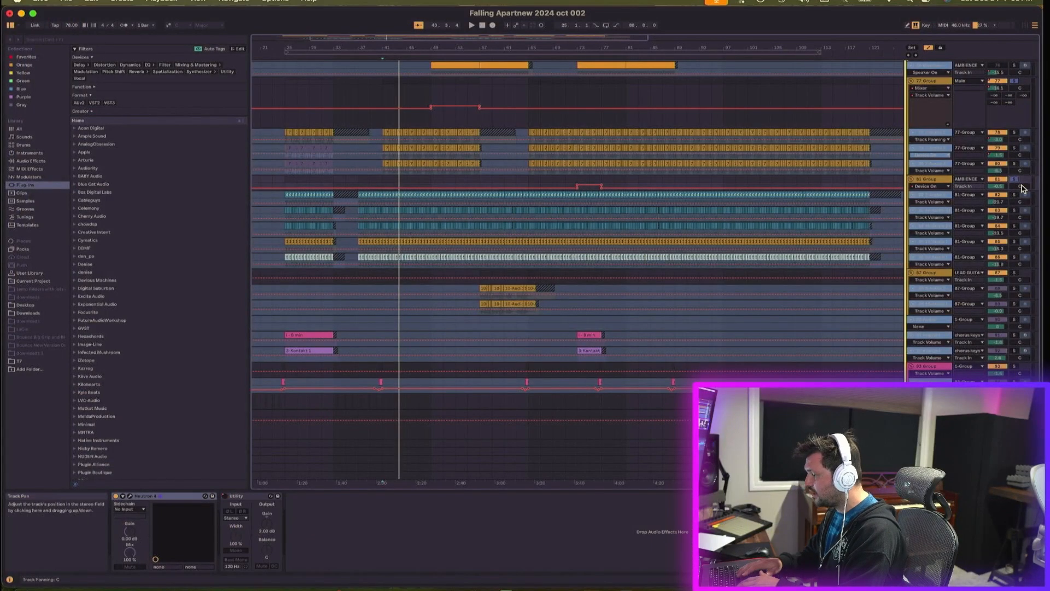
pyautogui.press('space')
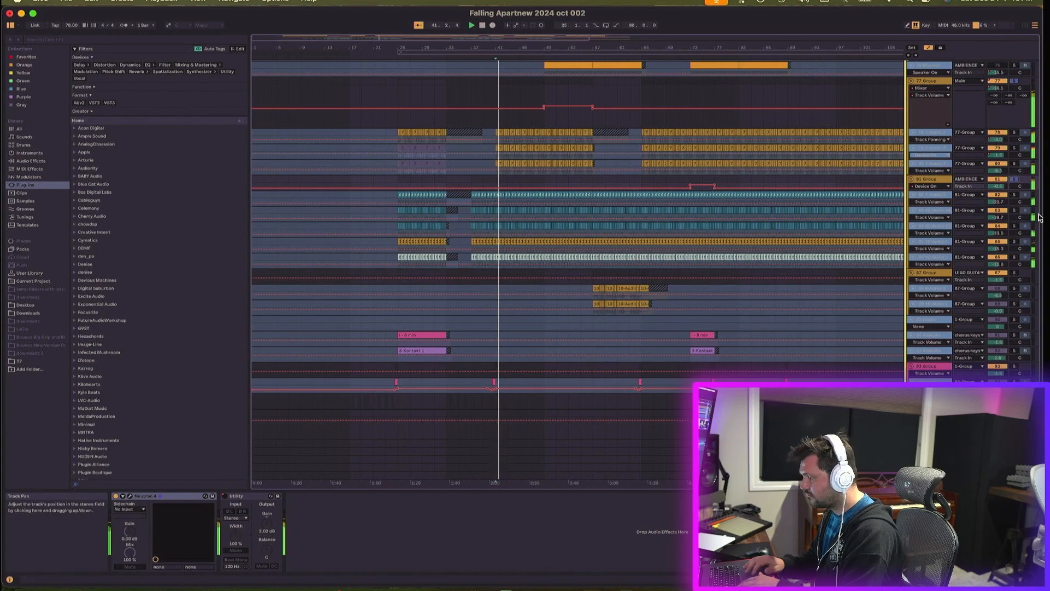